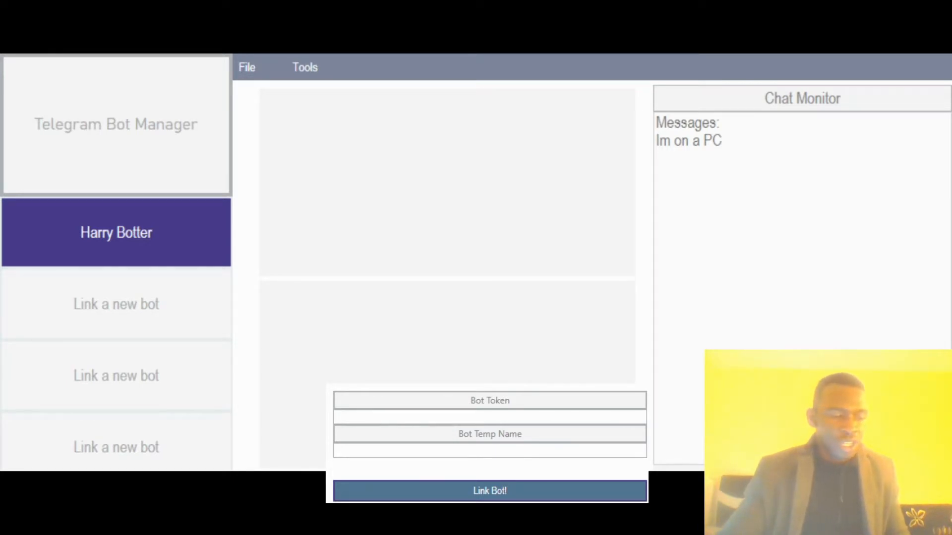
left_click(508, 417)
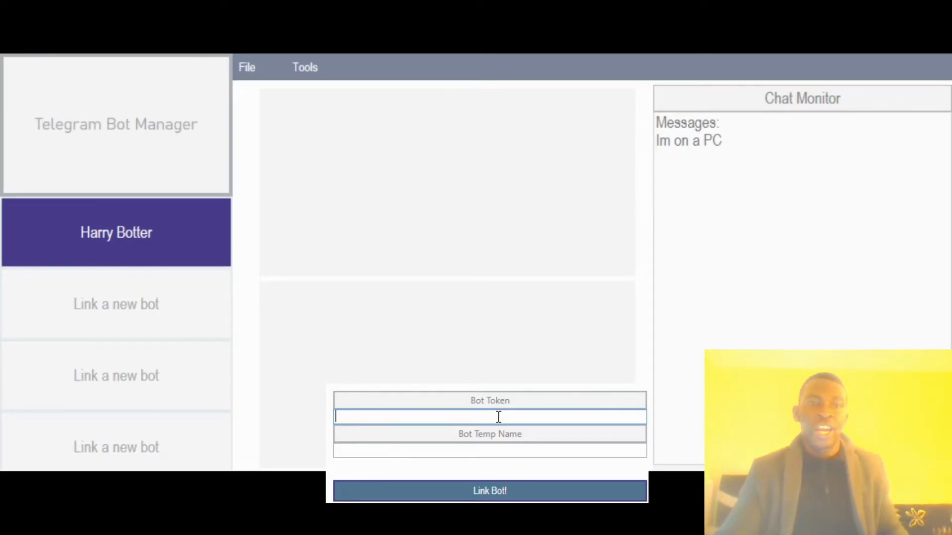
left_click(491, 453)
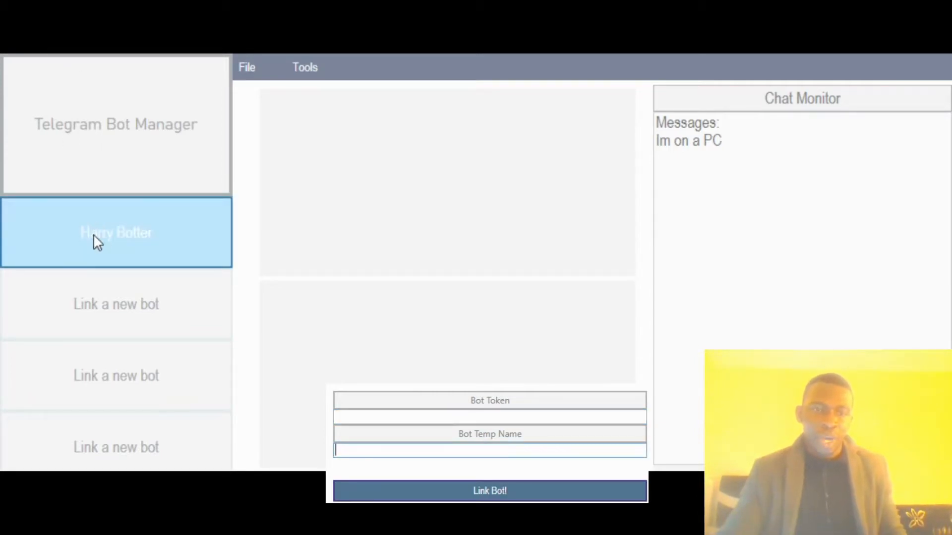
left_click(546, 491)
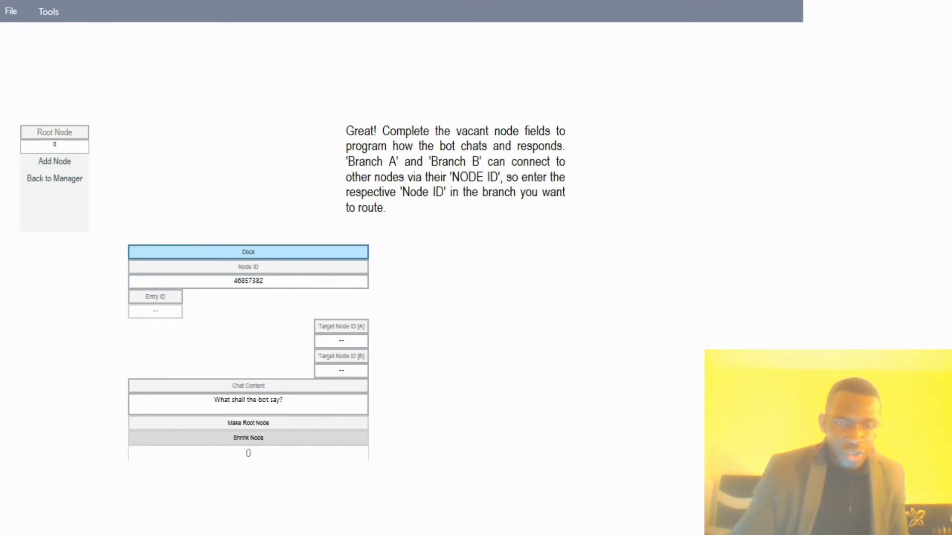
Add a second node to the bot's conversation flow.
left_click(265, 281)
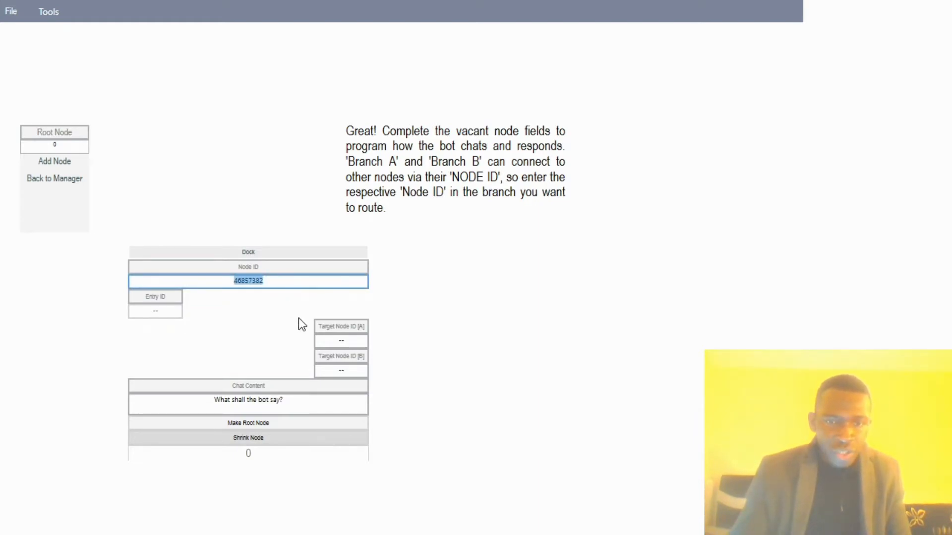
left_click(340, 367)
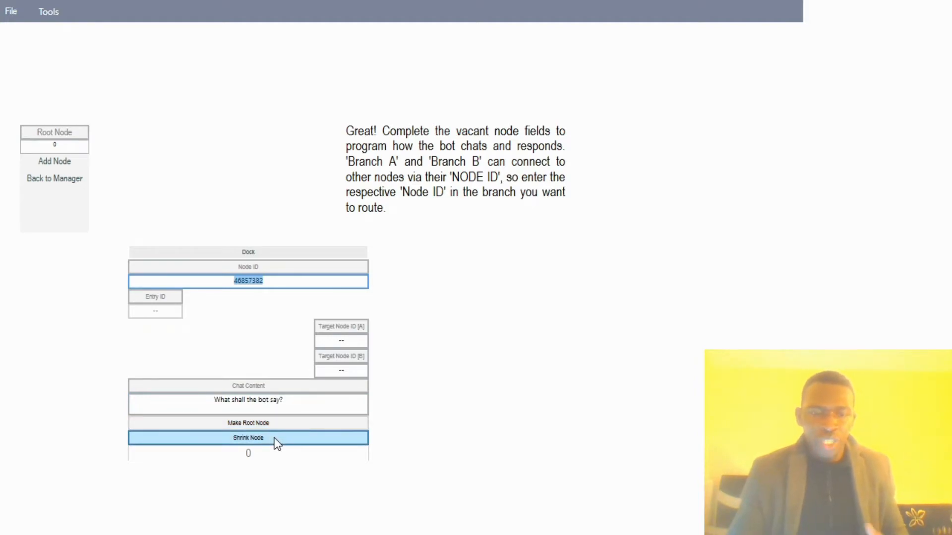
left_click(67, 163)
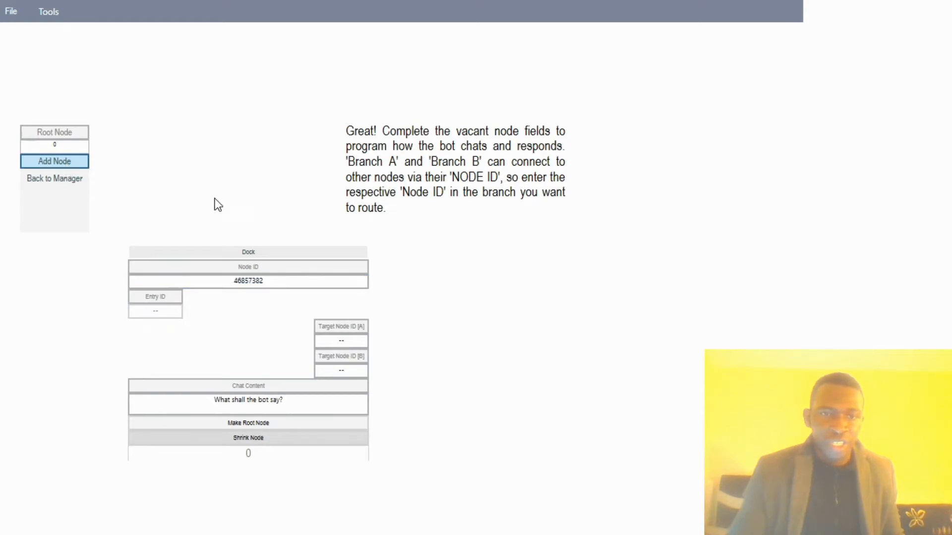
left_click(168, 405)
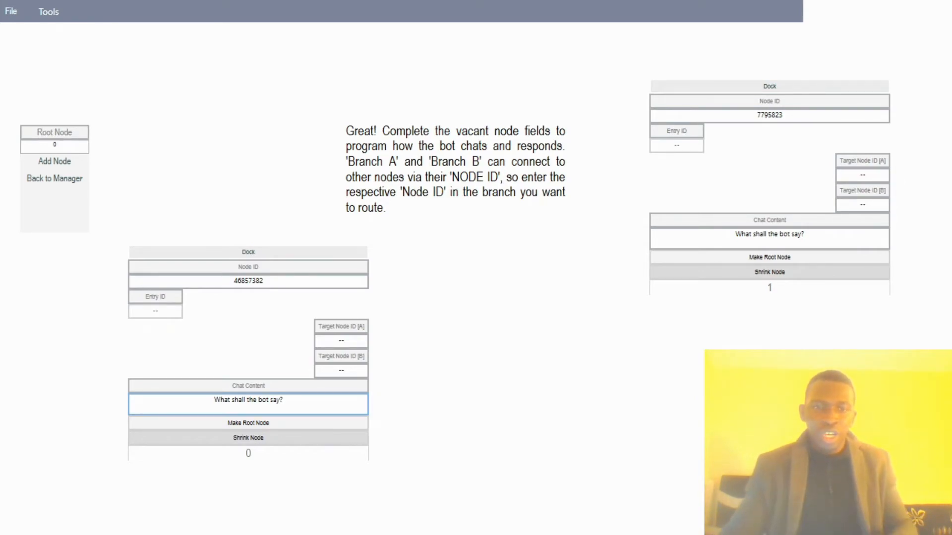
left_click(207, 398)
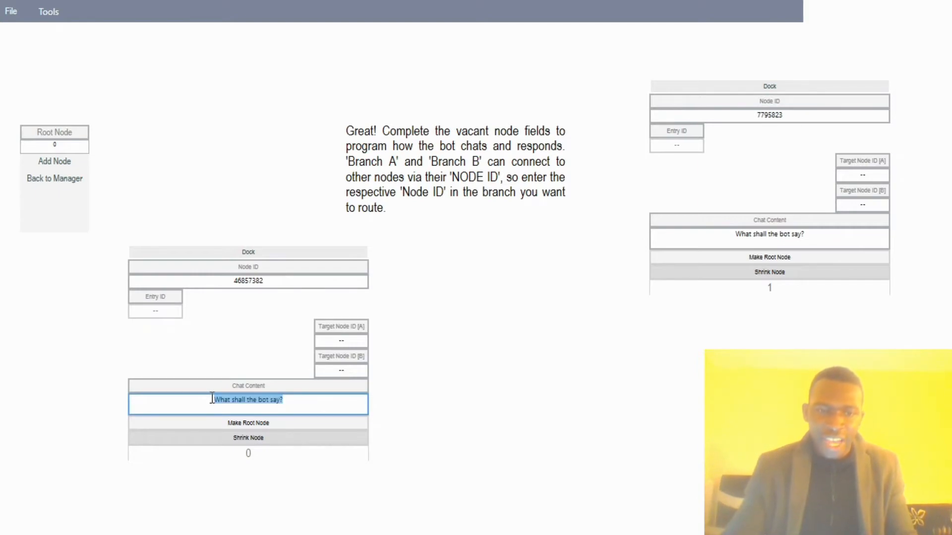
type("Hello, world")
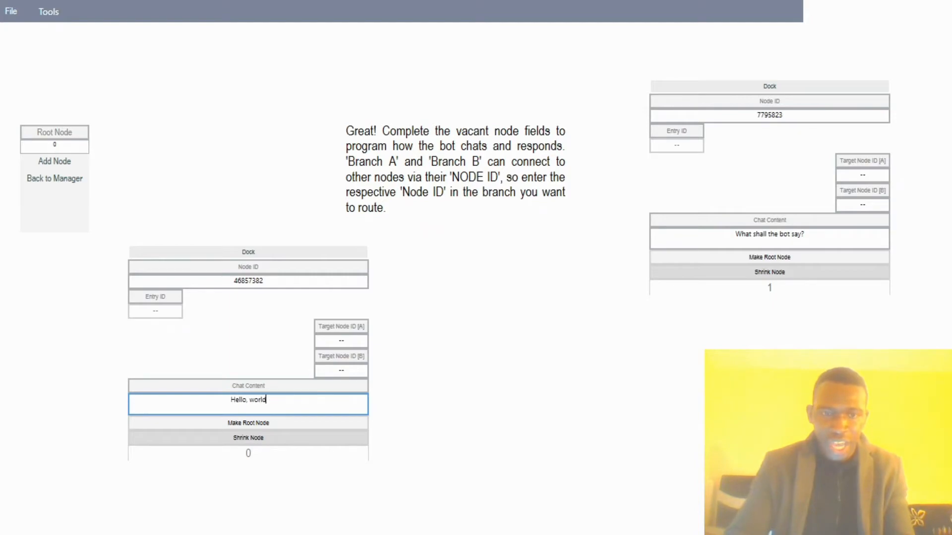
key("BackSpace")
key("BackSpace")
key("BackSpace")
key("BackSpace")
key("BackSpace")
key("BackSpace")
key("BackSpace")
key("BackSpace")
key("BackSpace")
key("BackSpace")
key("BackSpace")
key("BackSpace")
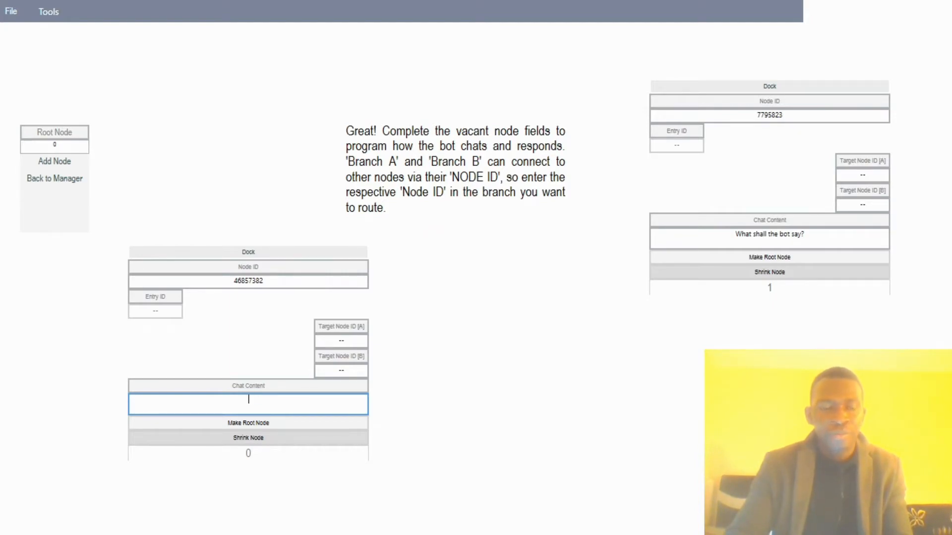
Write "Hello, I am a bot! Continue? Y/N" as the chat content of node 0.
type("Hello")
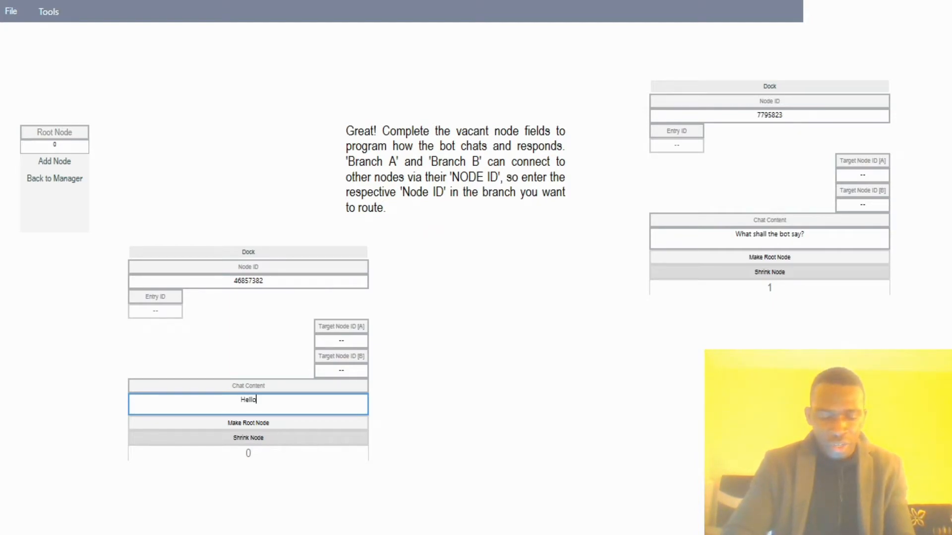
type(", I am a bot")
key("BackSpace")
key("BackSpace")
type("t!")
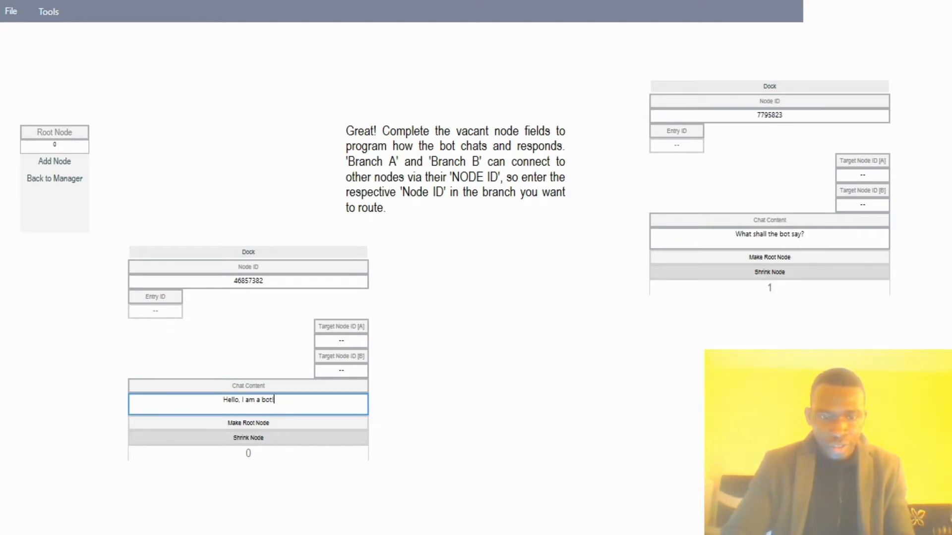
type(" Continue")
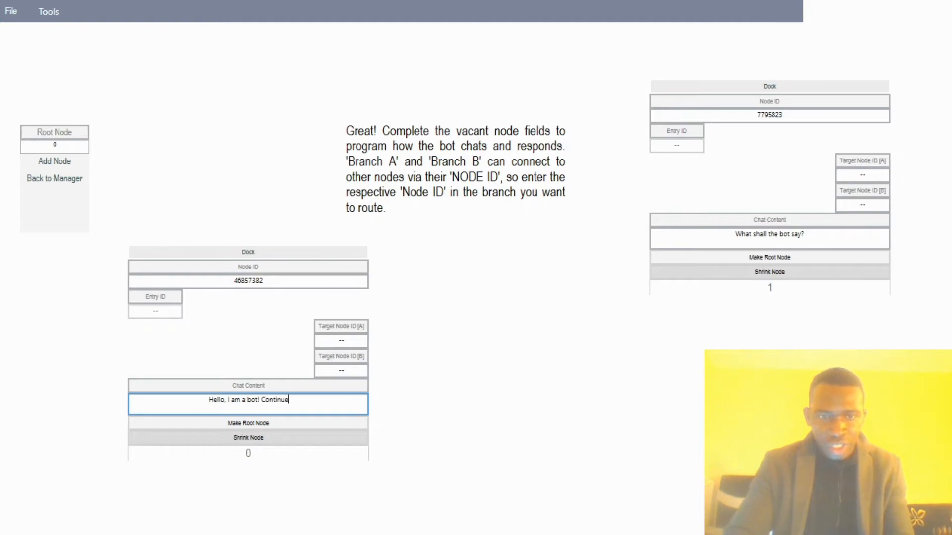
type("? Y")
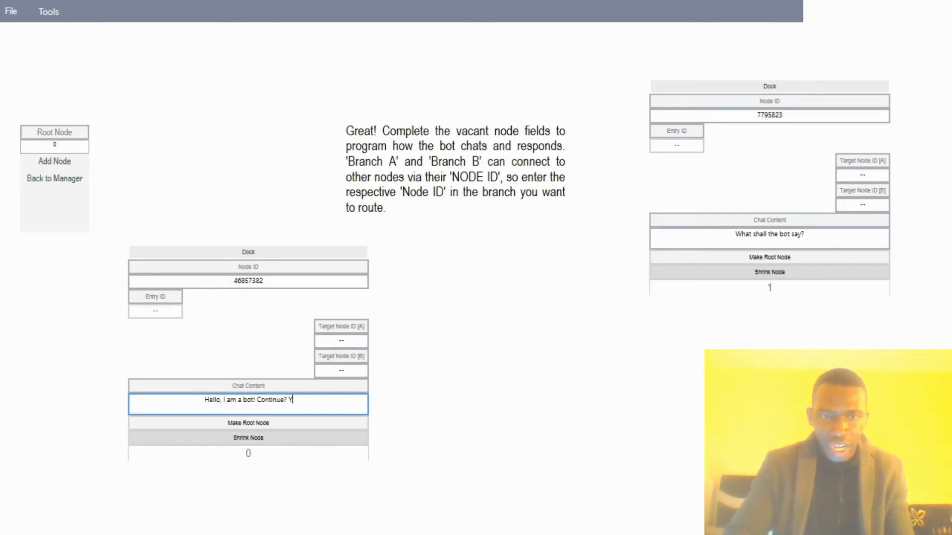
type("/N")
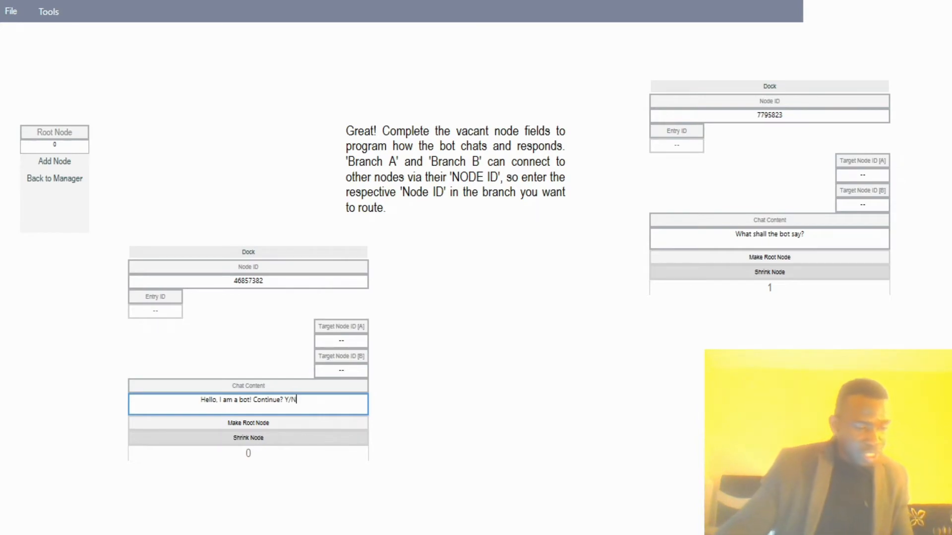
Replace node 1's chat content with "What would you like to talk about?" and "The weather / Cars" on a second line.
left_click(341, 371)
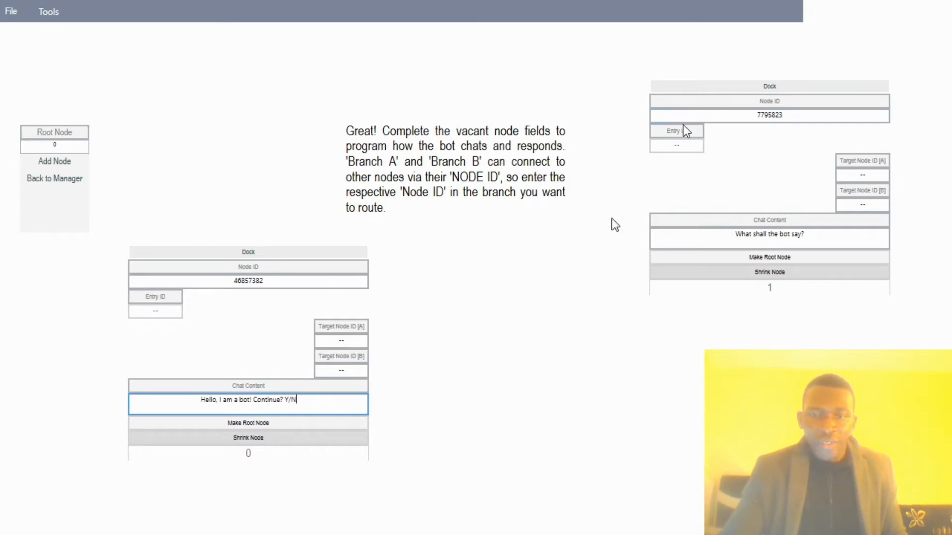
left_click(729, 117)
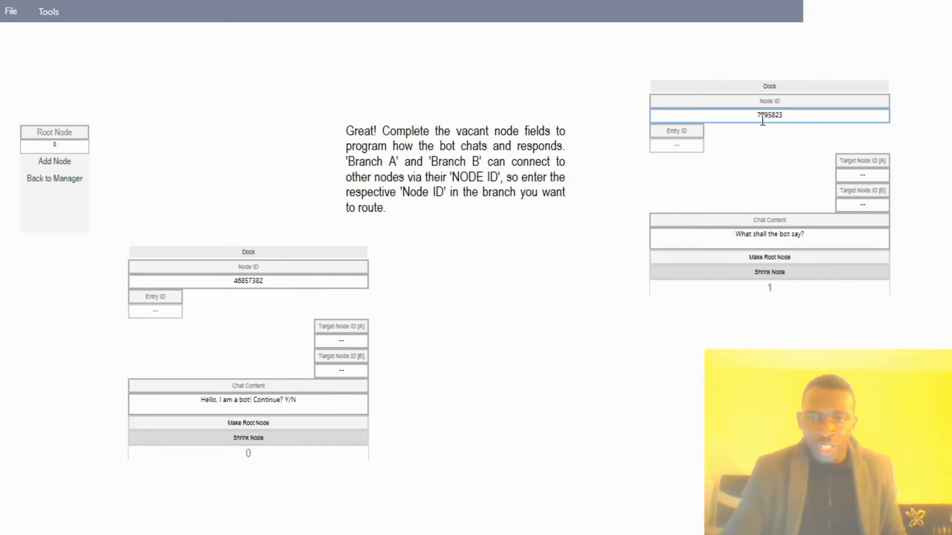
left_click_drag(736, 234, 826, 249)
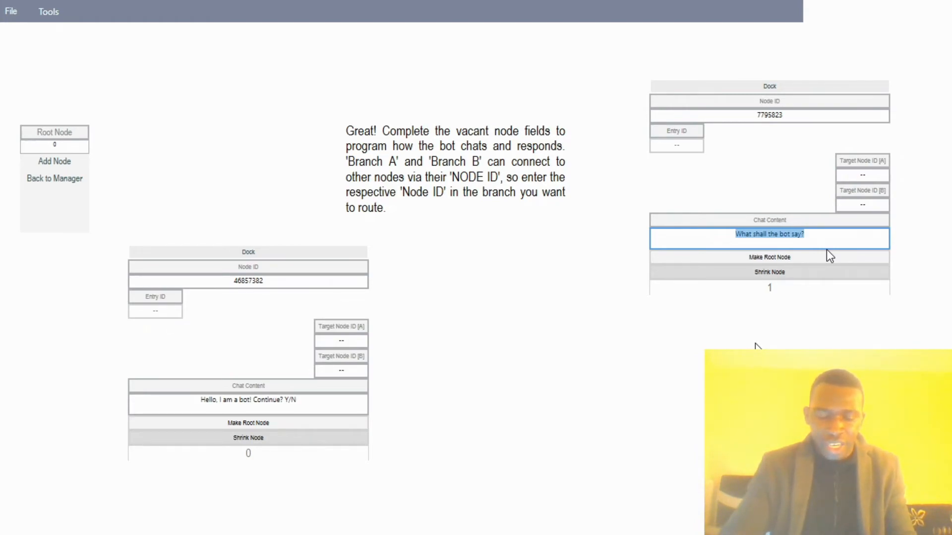
type("Wh")
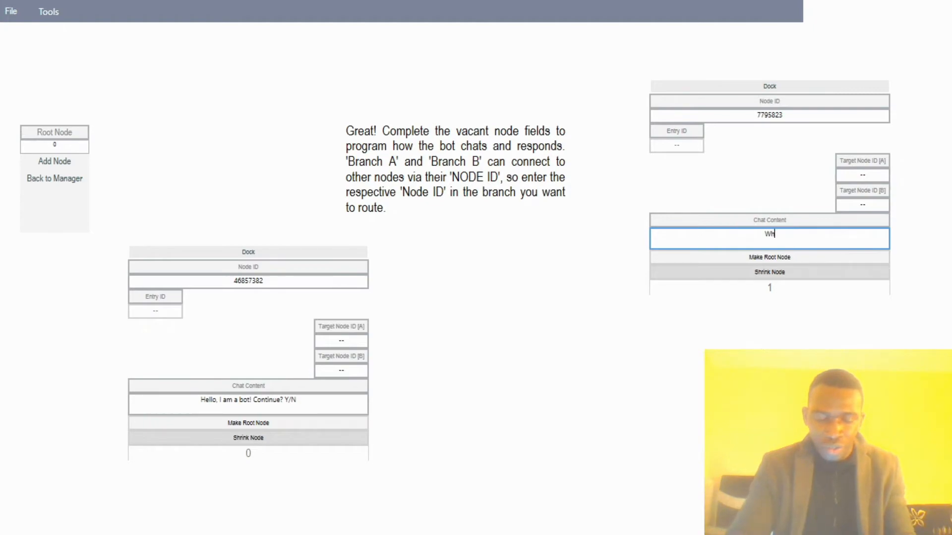
type("at would you")
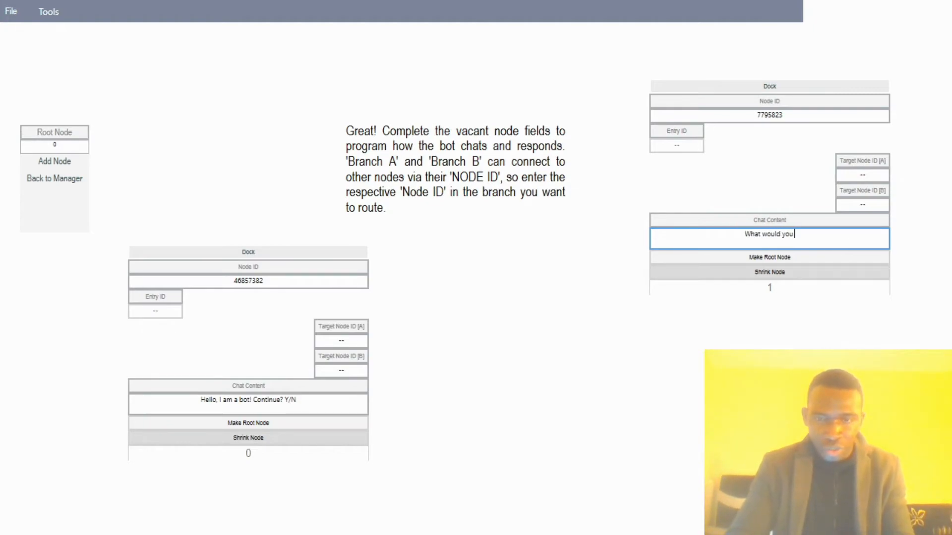
type(" like to talk abo")
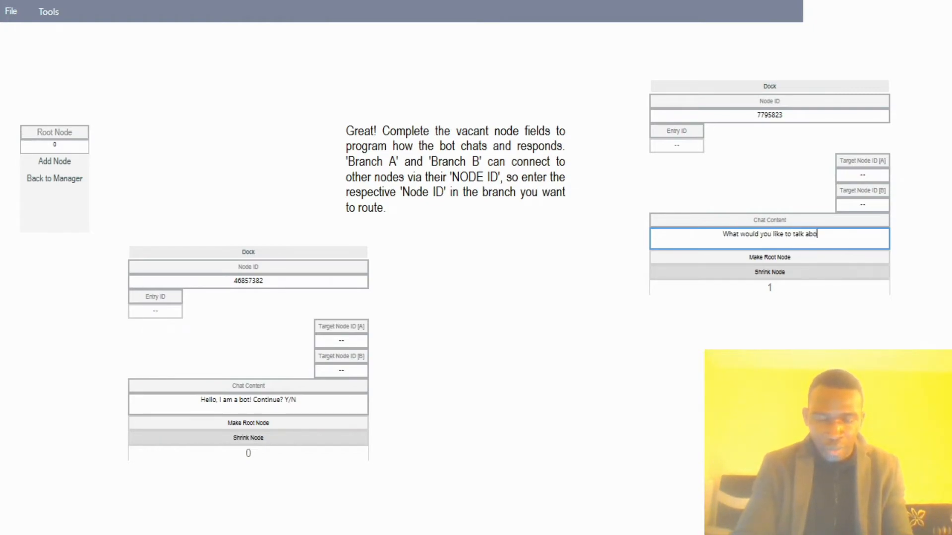
type("ut?")
key("Return")
type("The weather - Cart")
key("BackSpace")
type("s")
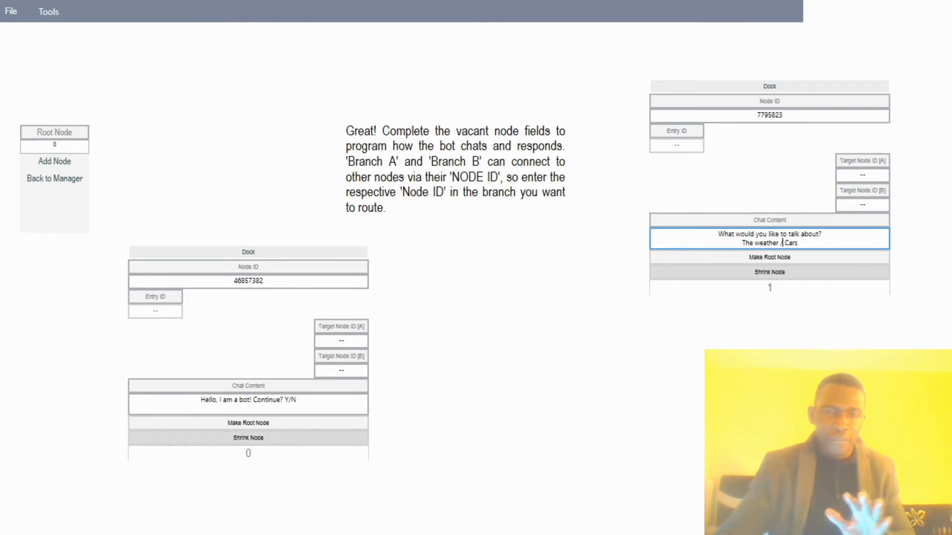
Link node 0 to node 1 by copying node 1's ID, 7795823, into node 0's Target Node ID [A].
left_click(290, 402)
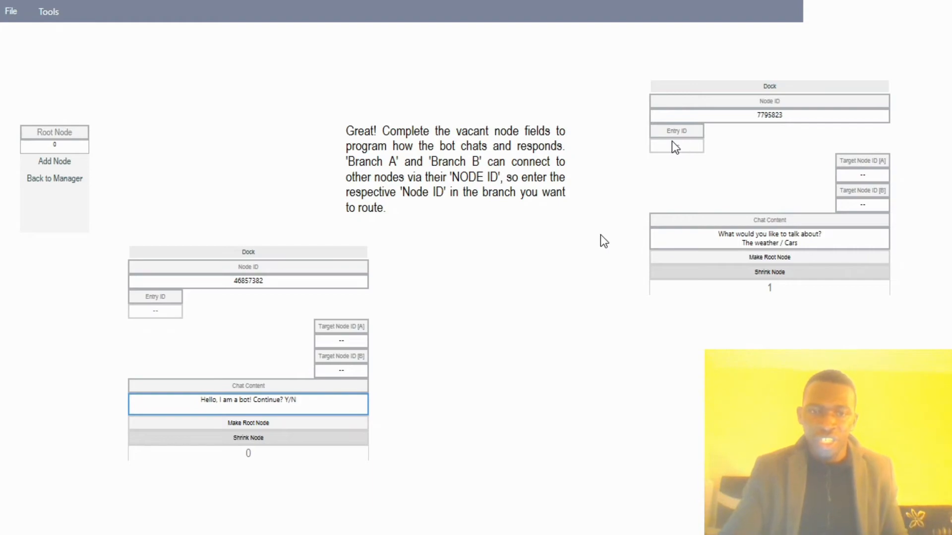
left_click(349, 341)
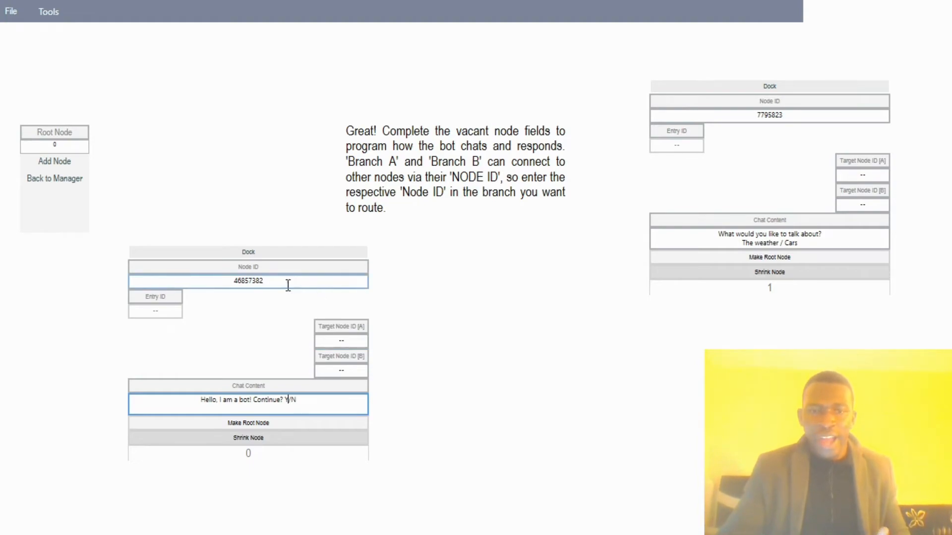
left_click(272, 282)
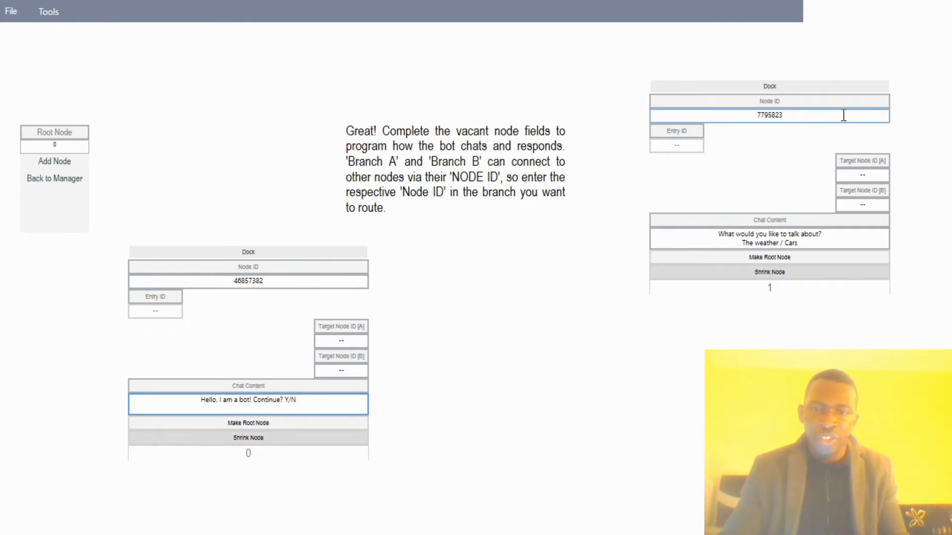
left_click_drag(801, 115, 733, 116)
key("ctrl+c")
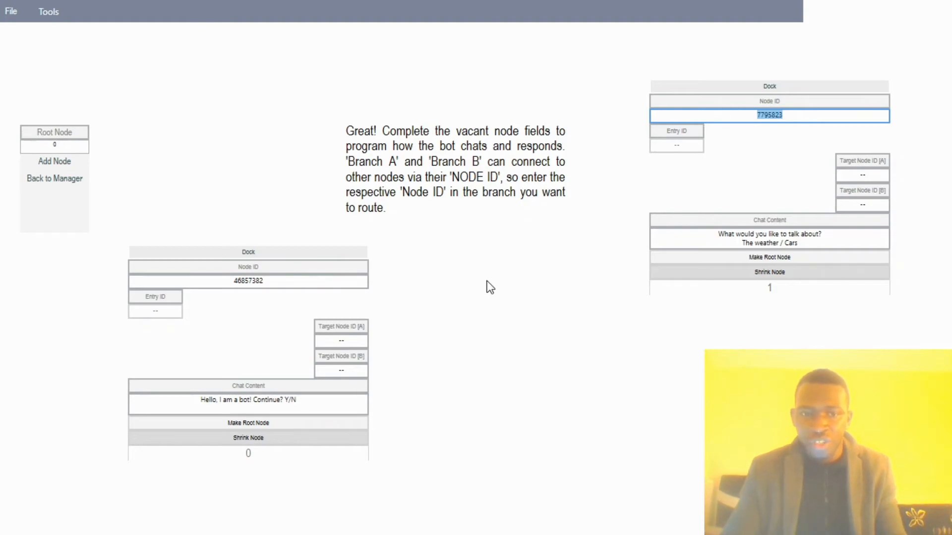
left_click_drag(364, 340, 336, 341)
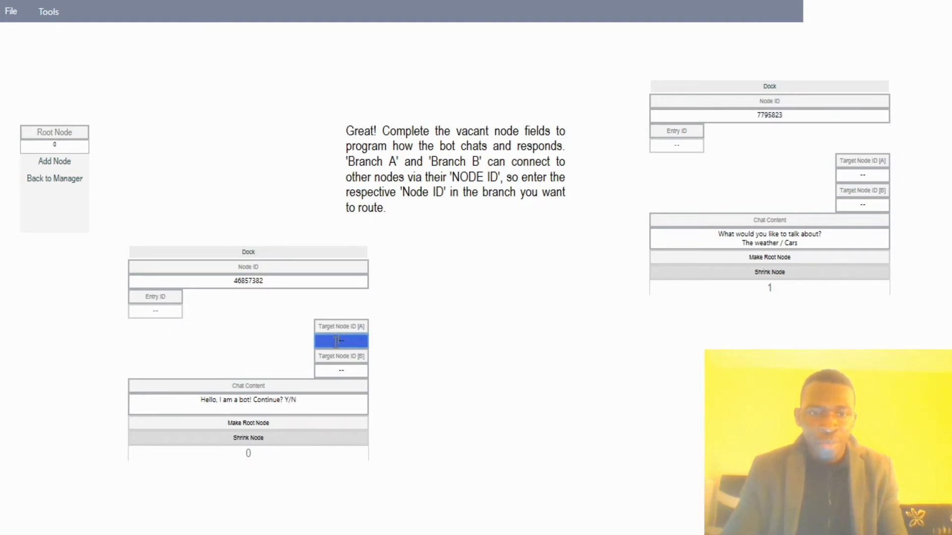
key("ctrl+v")
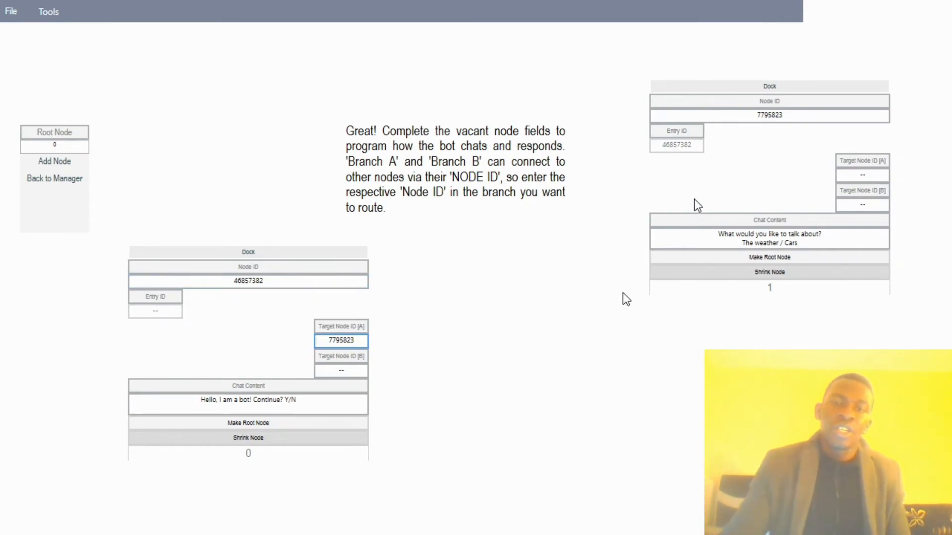
double_click(352, 340)
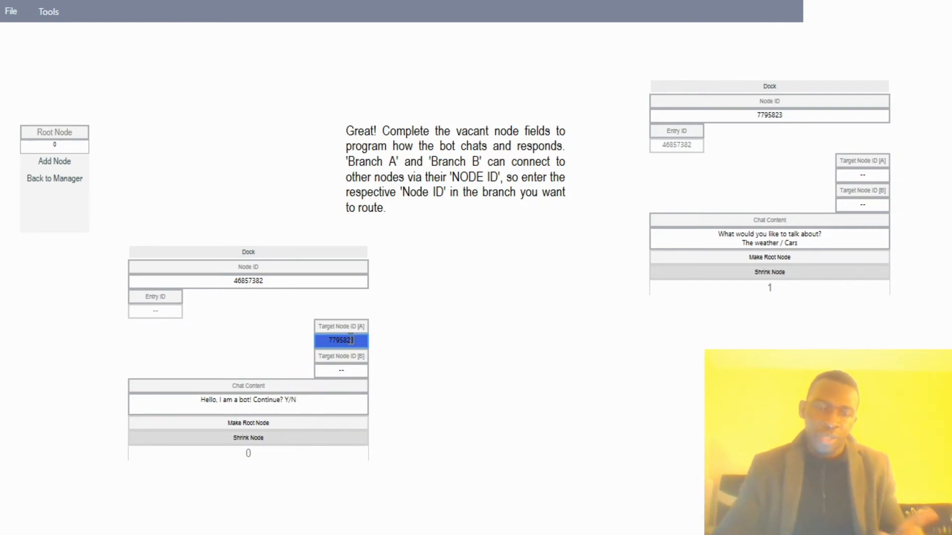
left_click(351, 339)
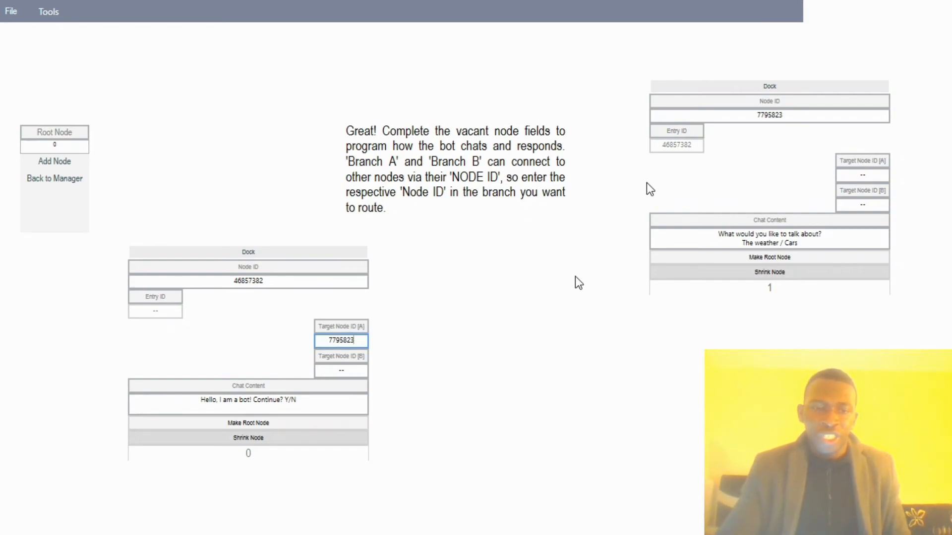
double_click(366, 340)
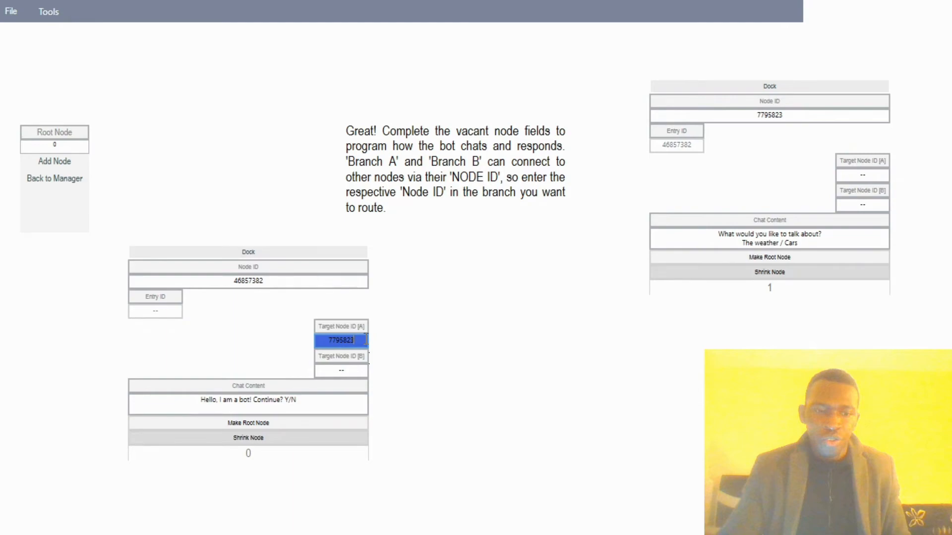
double_click(348, 371)
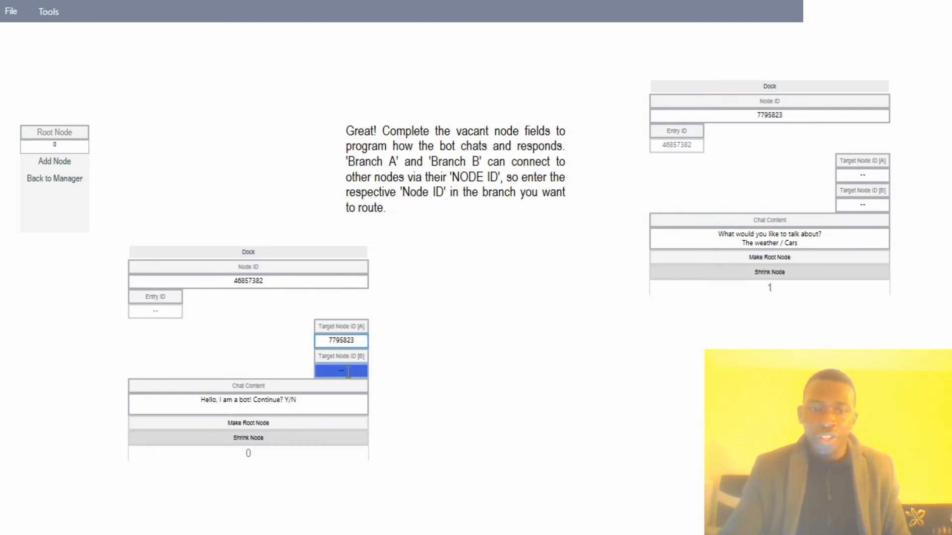
double_click(872, 203)
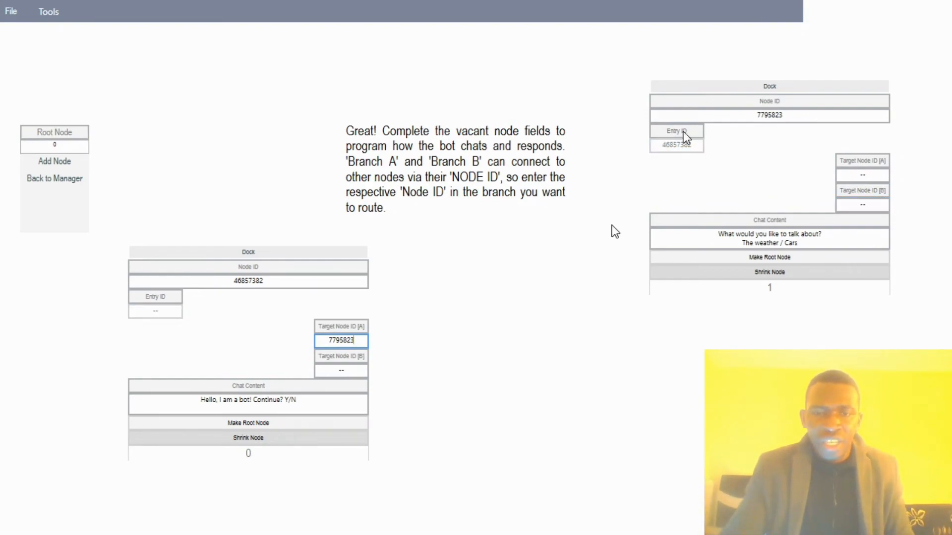
left_click(719, 84)
left_click_drag(789, 115, 639, 165)
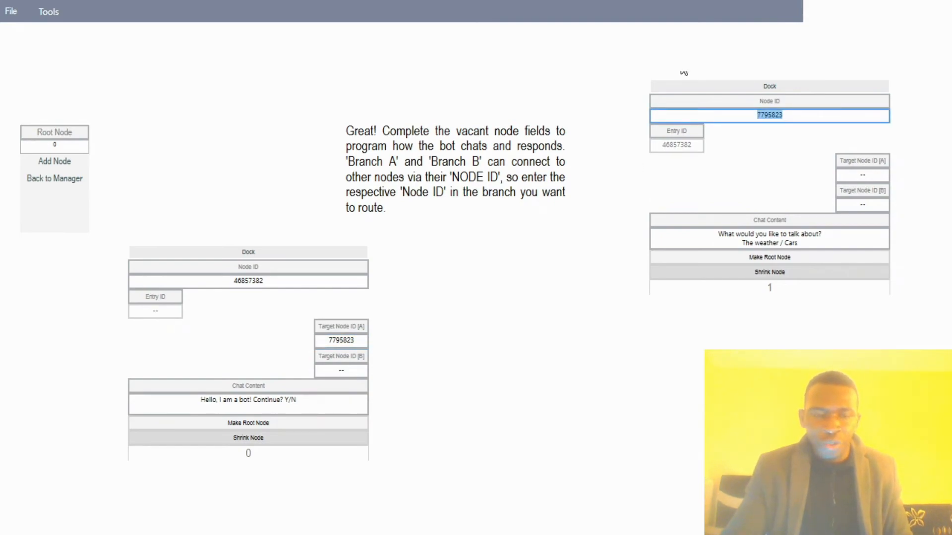
Shrink both nodes to their compact form.
left_click(282, 440)
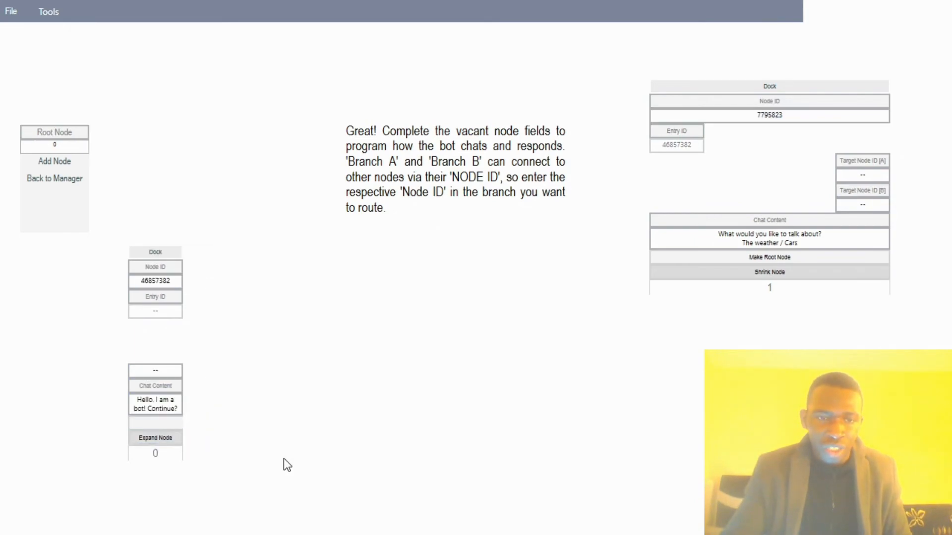
left_click(180, 438)
left_click(735, 274)
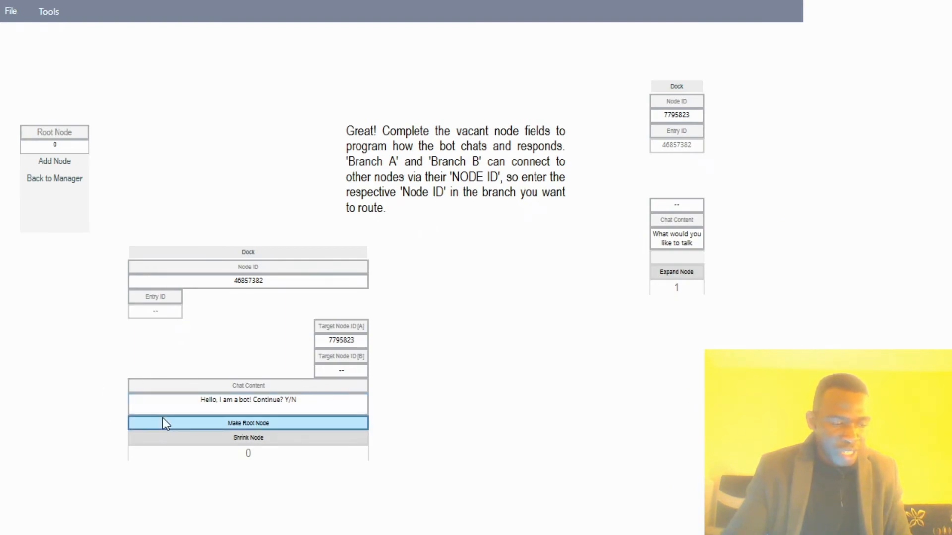
left_click(204, 434)
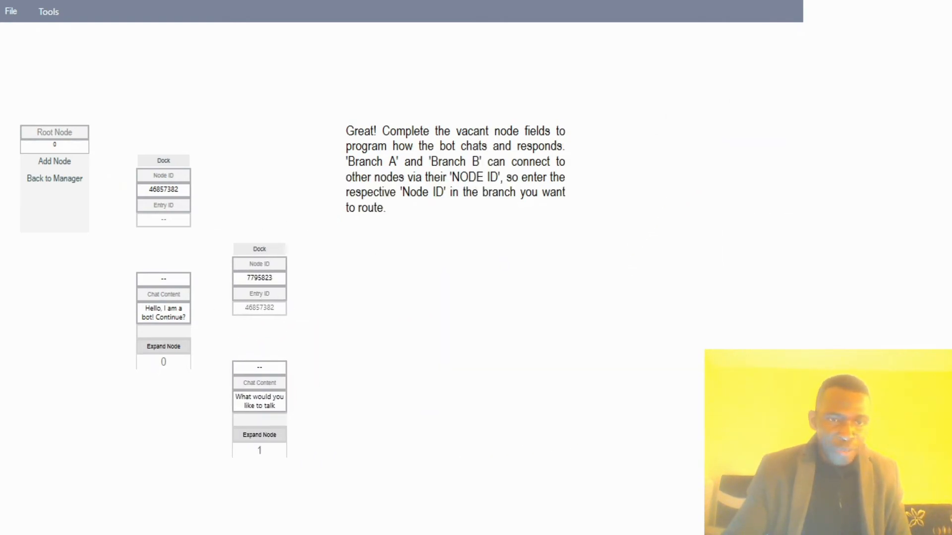
Try docking both compact nodes in place, and undock them again.
left_click(164, 160)
left_click(268, 251)
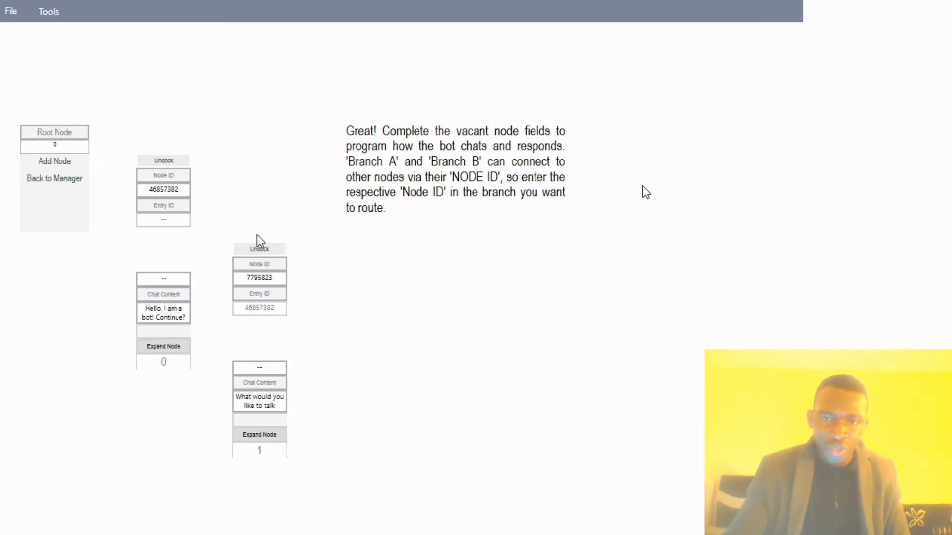
left_click(258, 249)
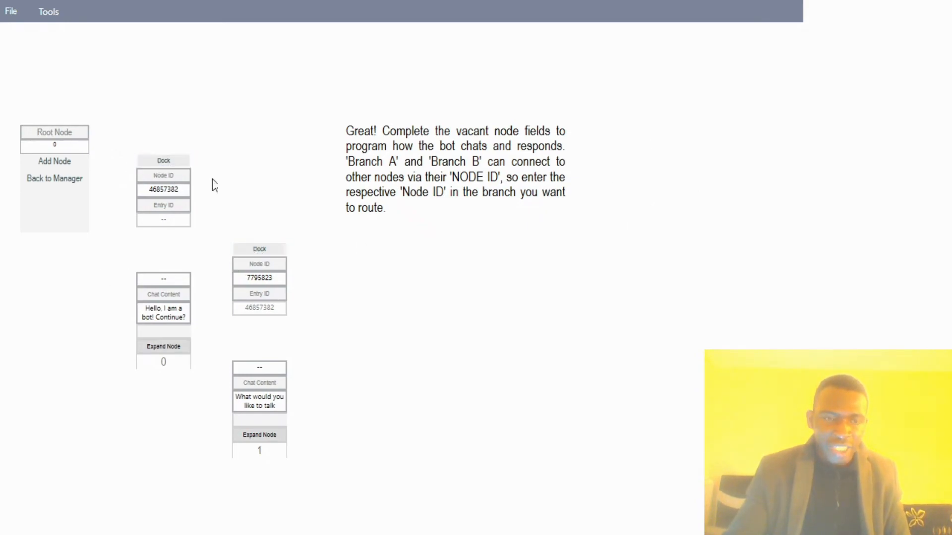
Expand both nodes back to full size.
left_click(158, 347)
left_click(263, 431)
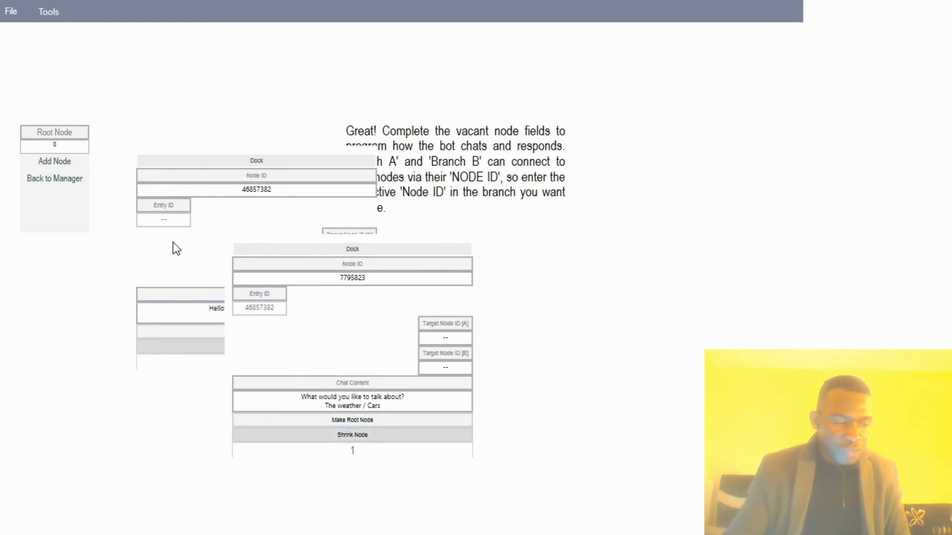